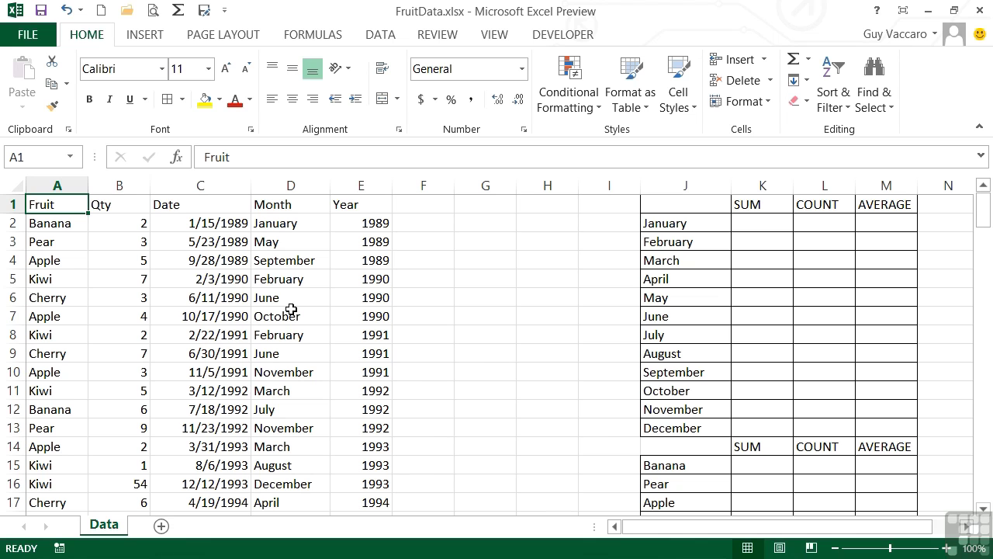
Enter =SUMIF(D1:D150,J2,B1:B150) in K2 so January's Qty total shows 67.
left_click(131, 227)
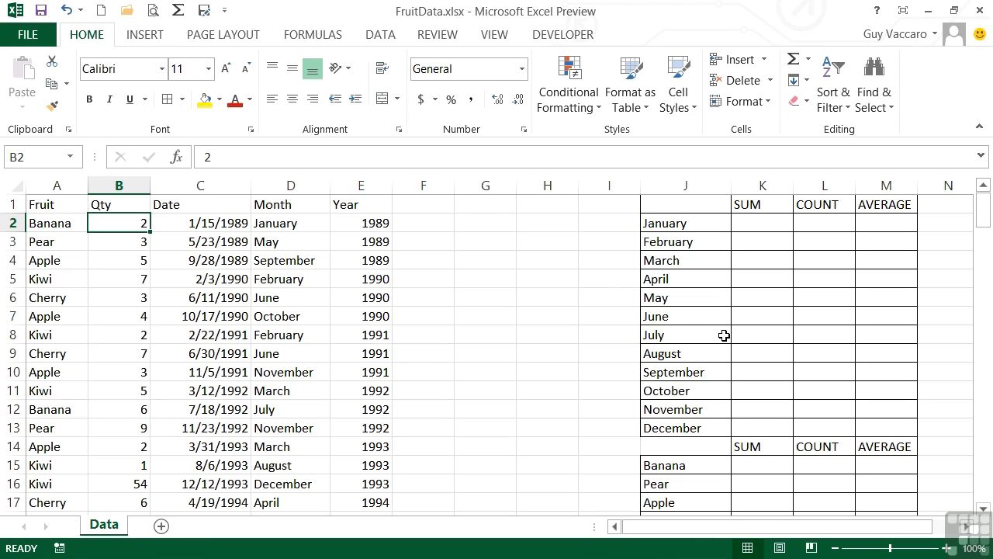
left_click(758, 222)
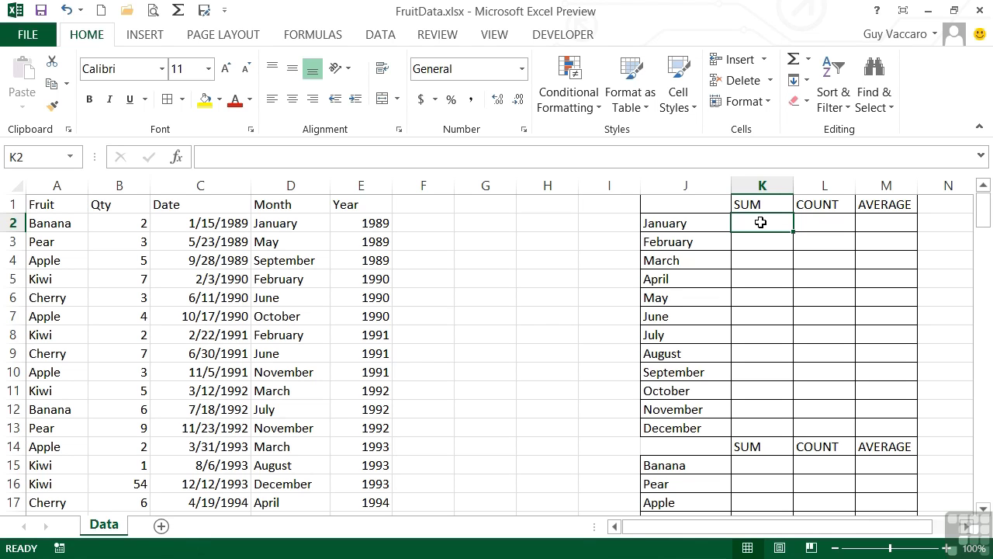
type("=")
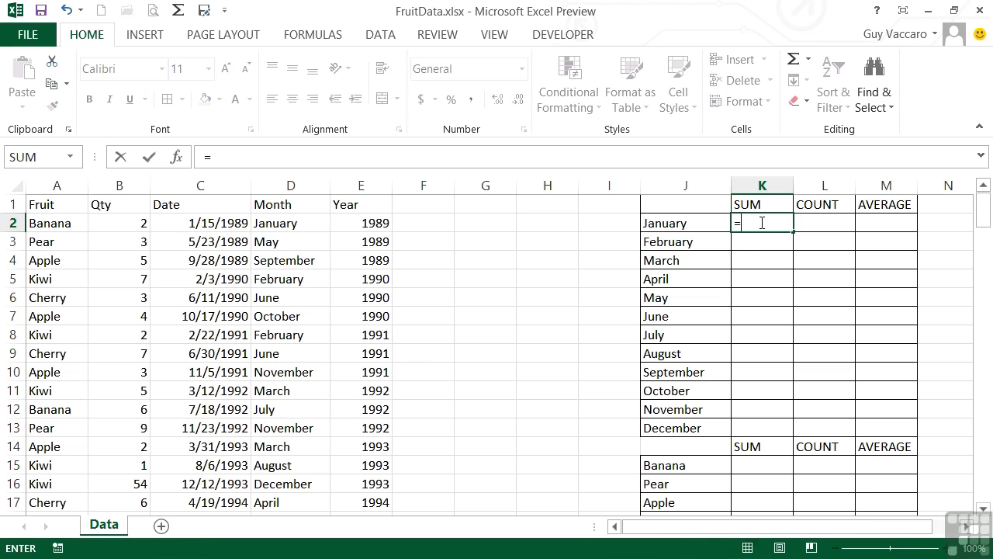
type("sum")
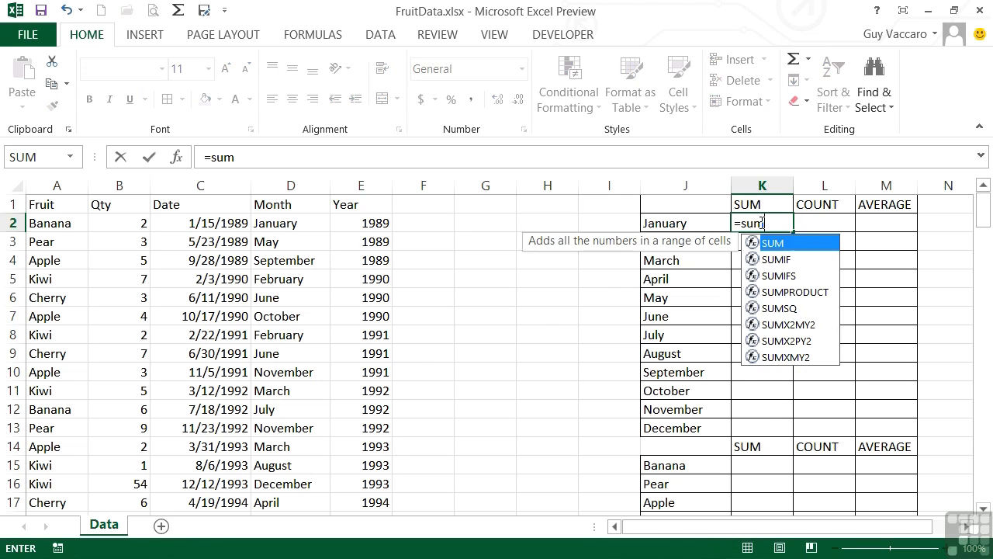
type("if(")
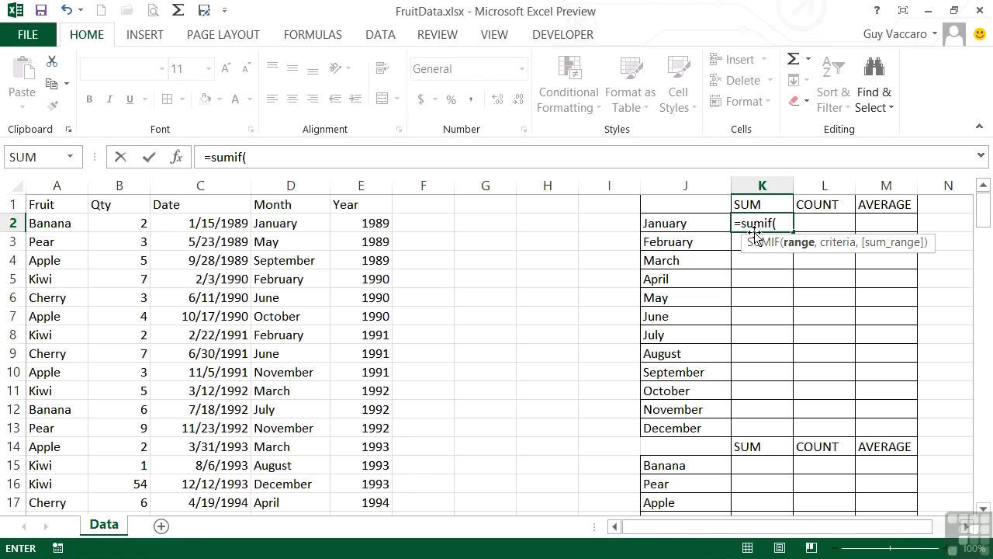
left_click(780, 221)
type("d1:d150,")
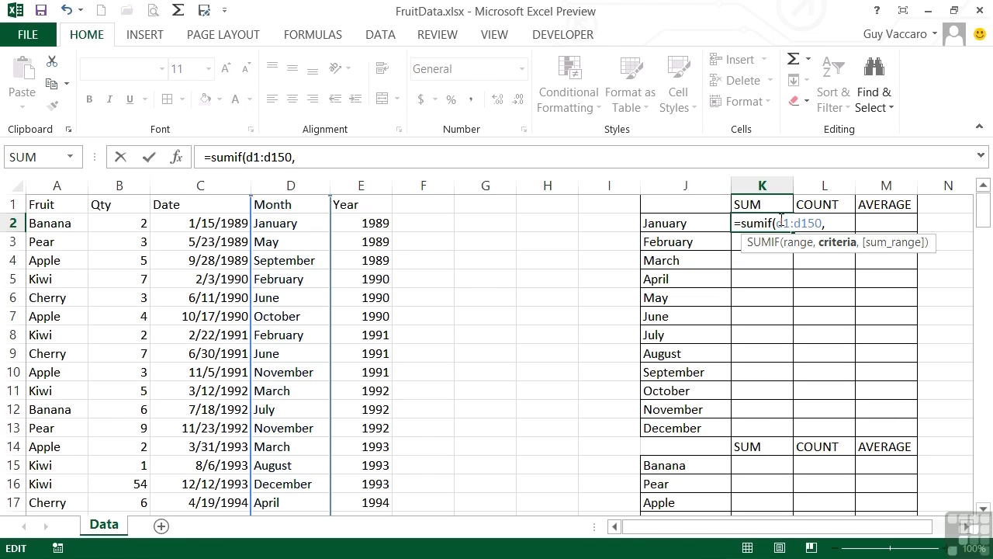
left_click(675, 225)
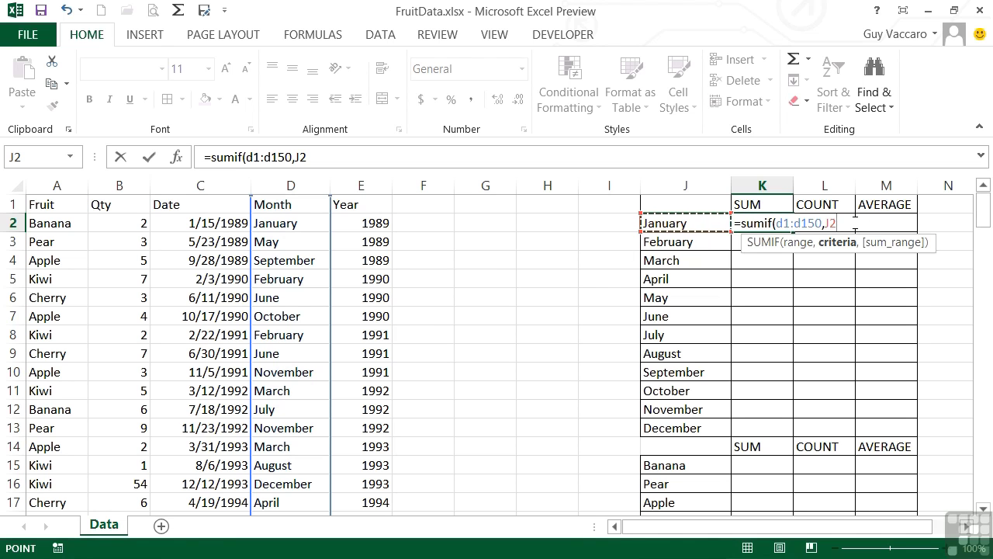
type(",b1:")
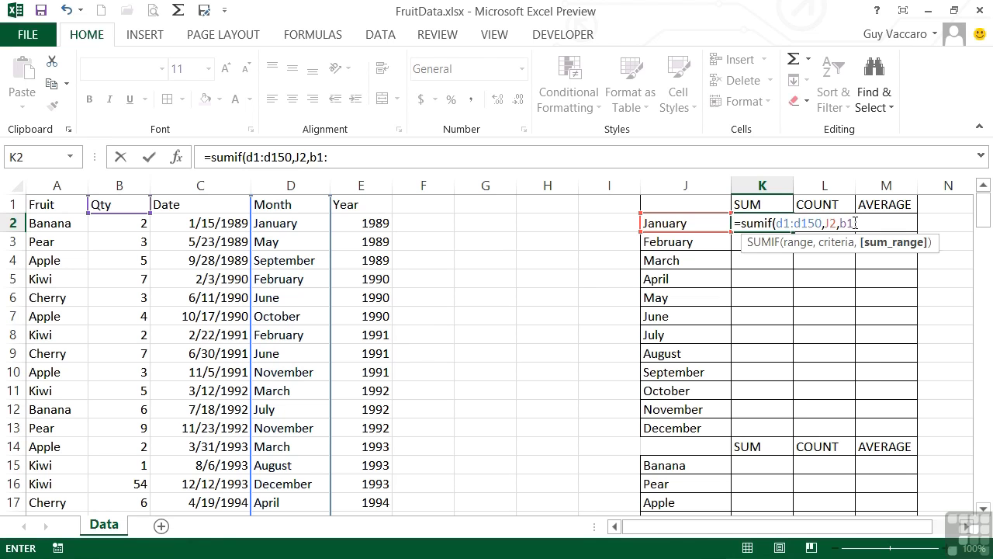
type("b15")
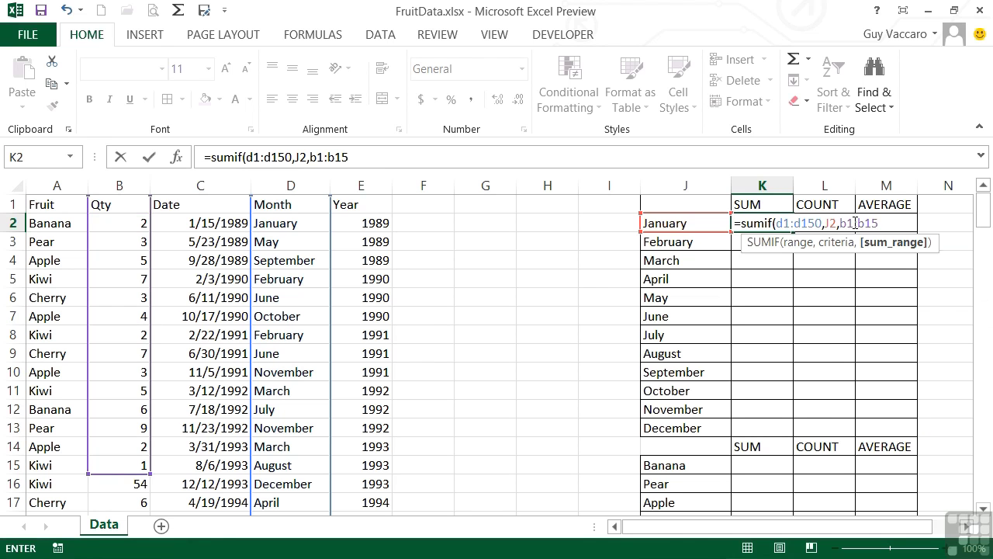
type("0)")
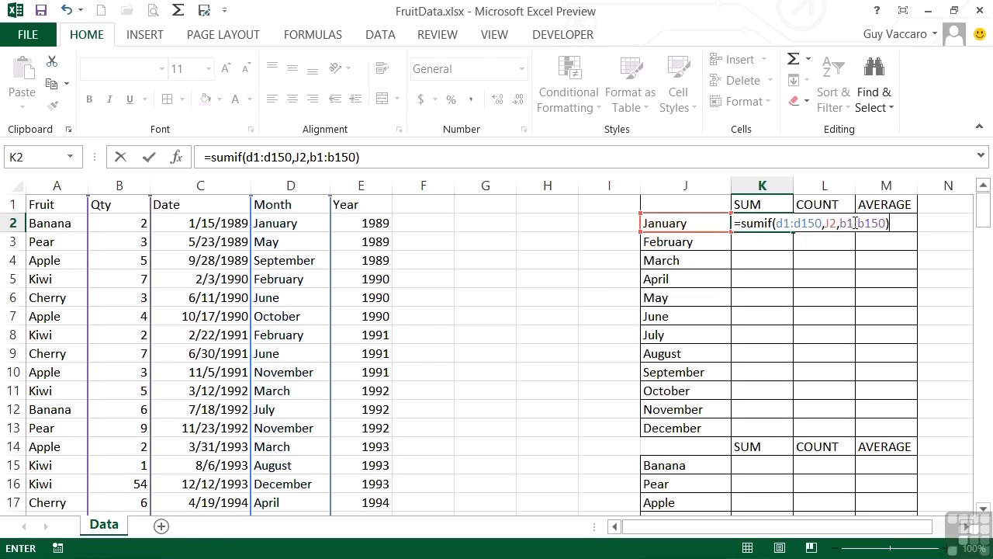
key("Return")
key("Up")
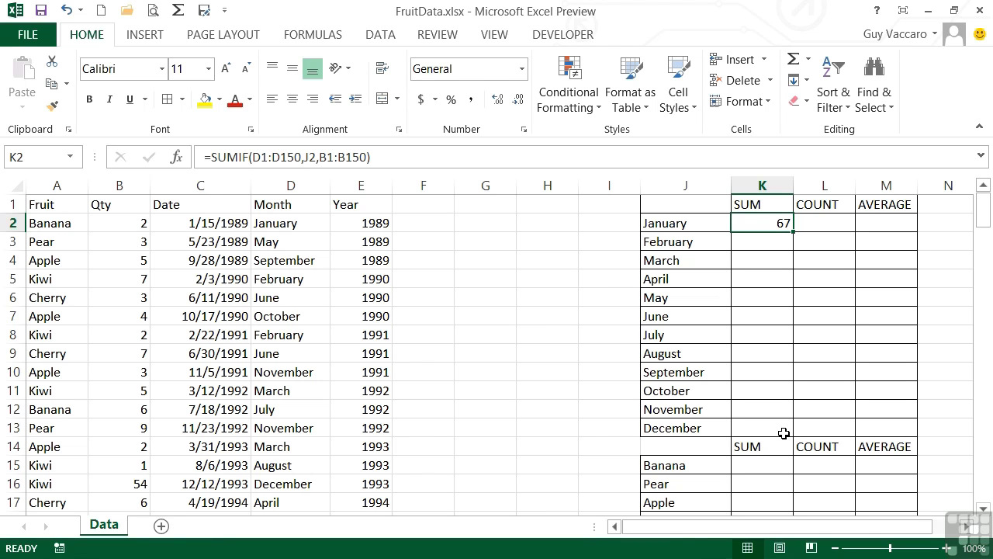
Change K2's ranges to absolute $D$1:$D$150 and $B$1:$B$150, then copy the formula down to K13.
double_click(775, 223)
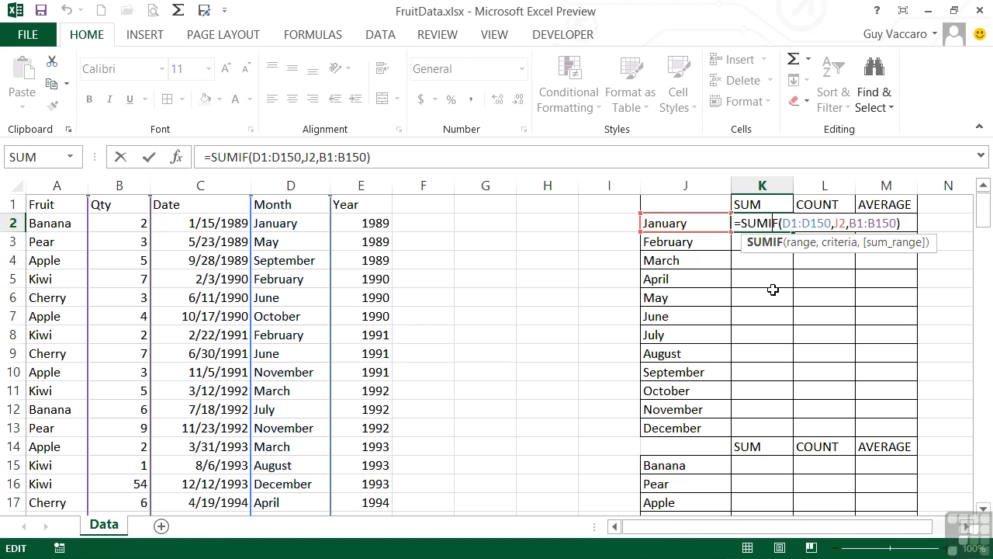
left_click_drag(782, 223, 829, 224)
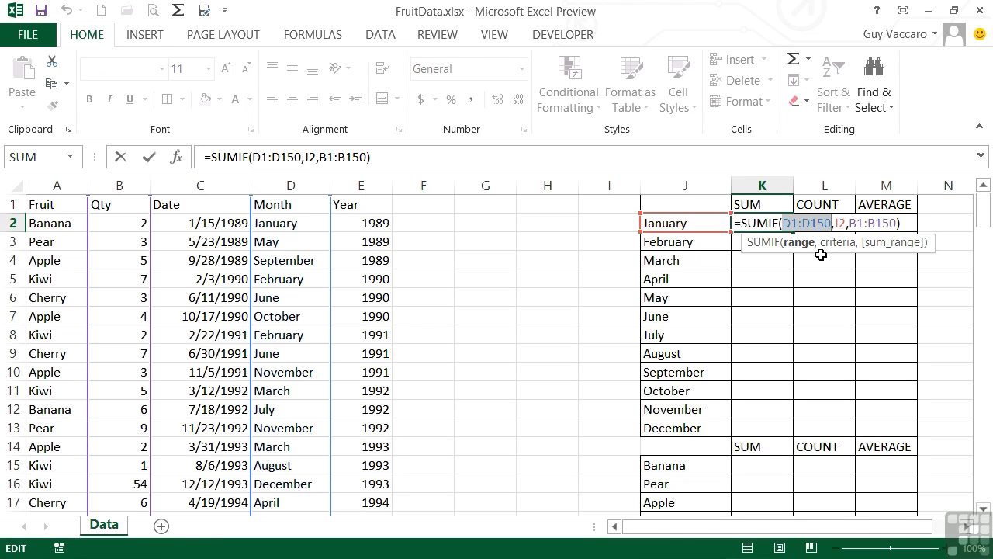
key("F4")
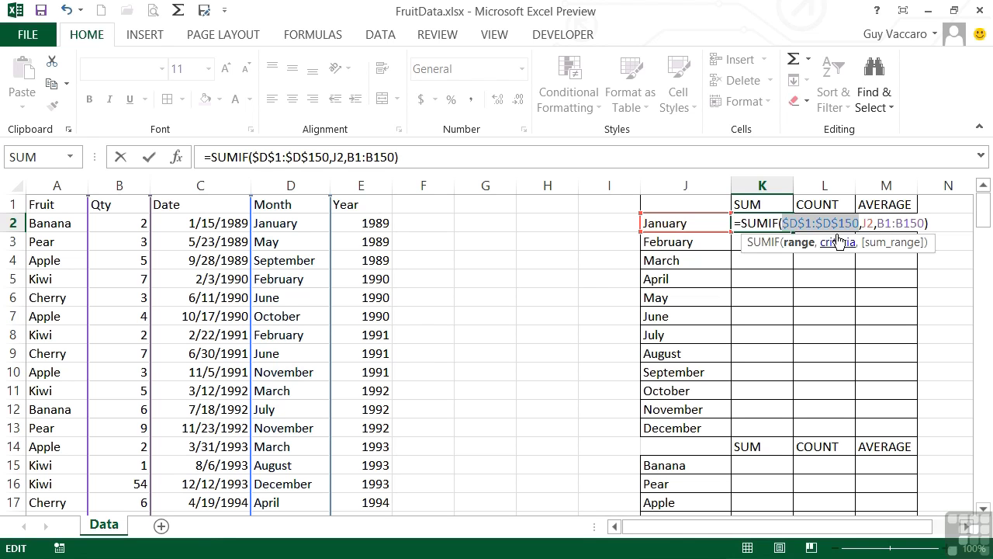
left_click_drag(883, 225, 919, 223)
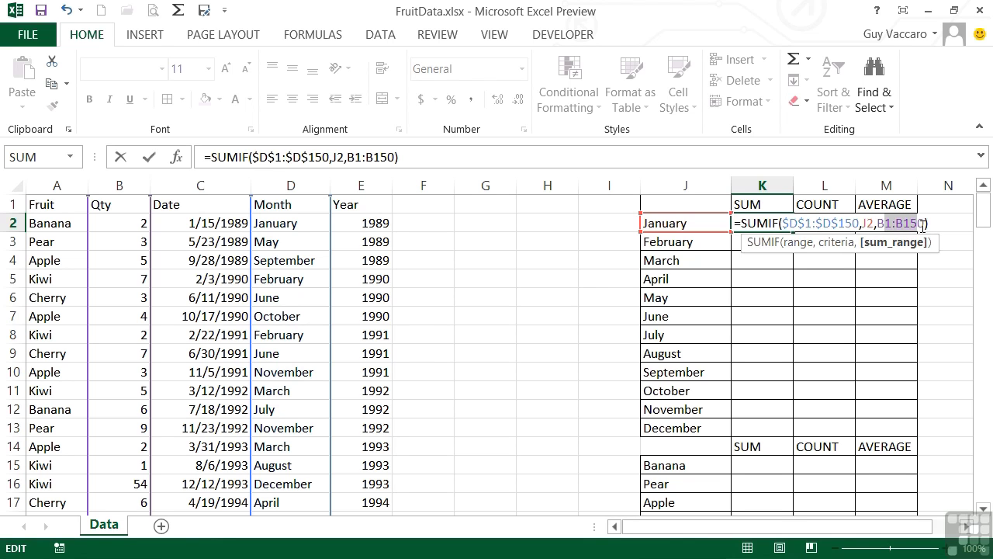
key("F4")
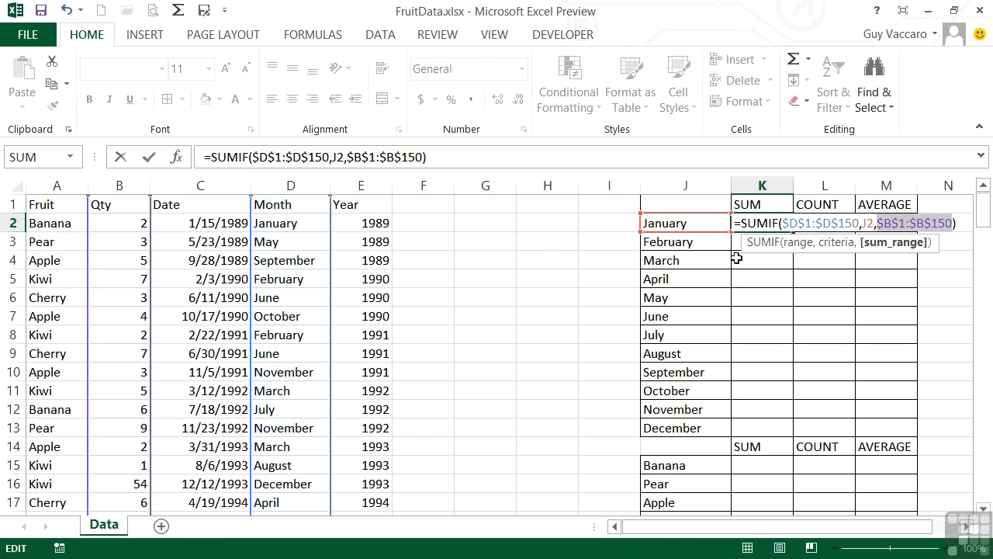
key("ctrl+Return")
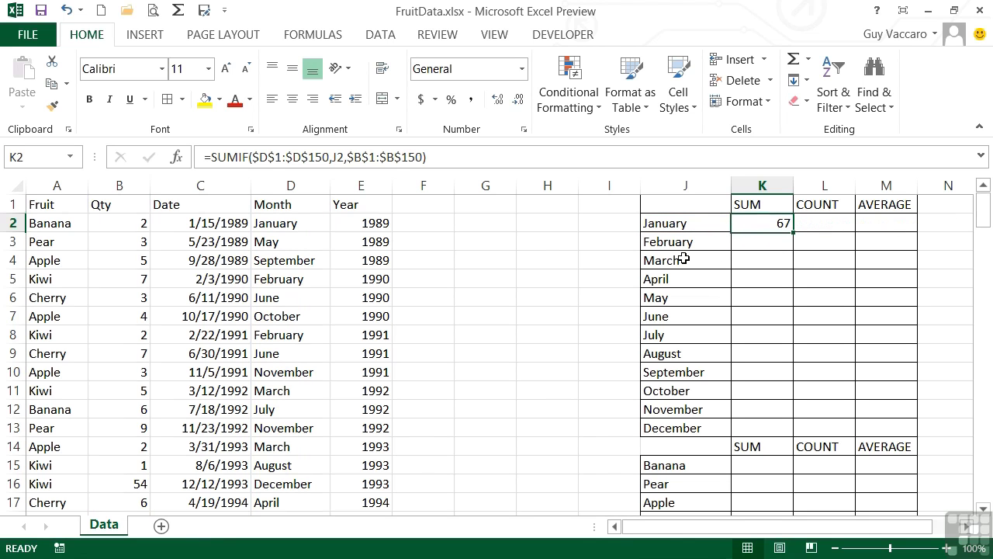
left_click_drag(794, 232, 780, 429)
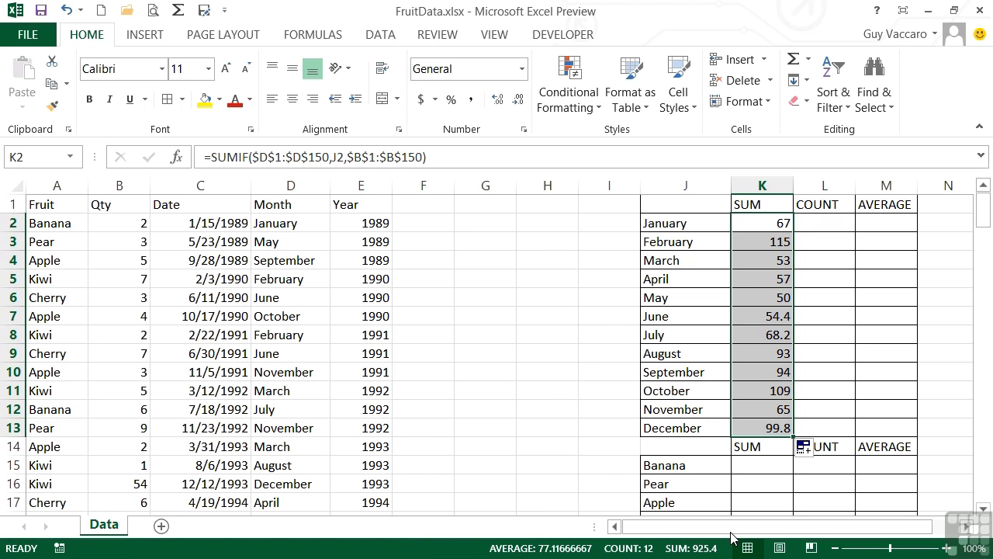
Check the Qty column total against the monthly sums (925.4), then return to K2.
left_click_drag(124, 224, 124, 225)
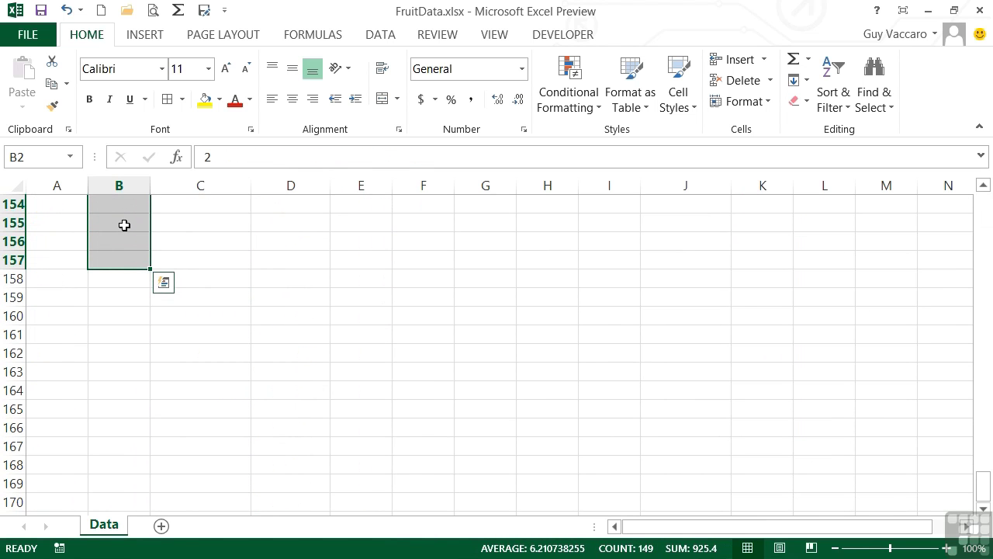
left_click_drag(124, 225, 124, 224)
key("ctrl+Up")
key("Right")
key("Right")
key("Right")
key("Right")
key("Right")
key("Right")
key("Right")
key("Right")
key("Down")
key("Right")
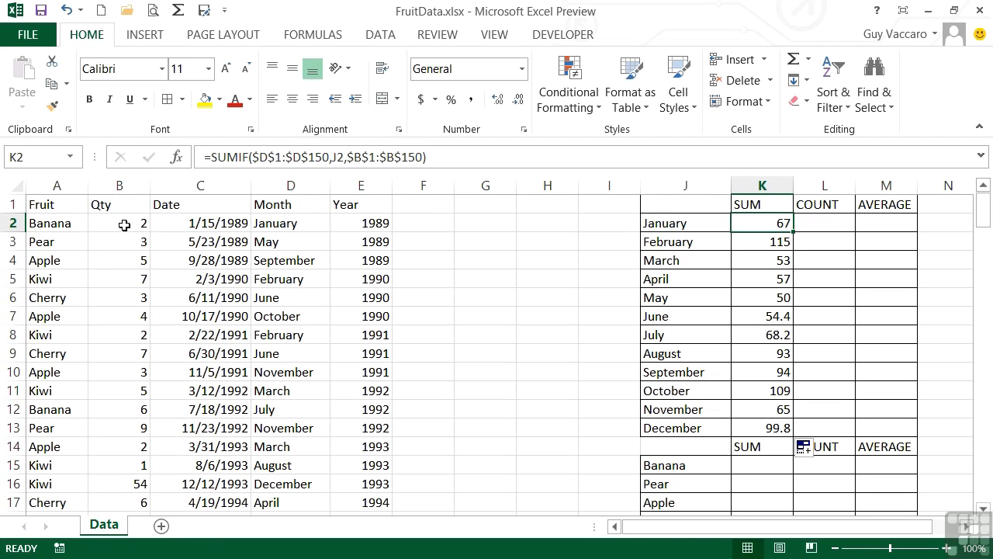
Enter =COUNTIF(D1:D150,J2) in L2, counting 14 January rows.
left_click(826, 225)
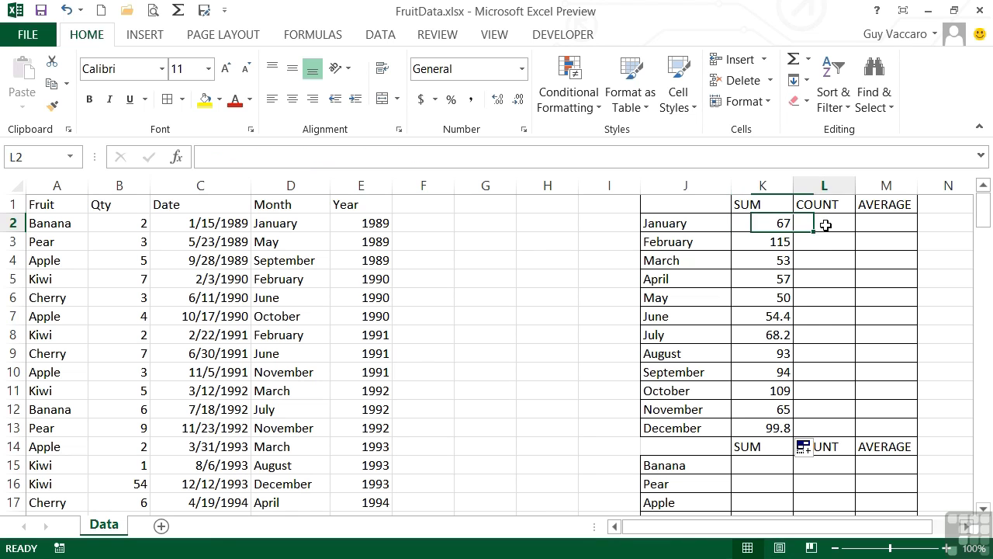
type("=coun")
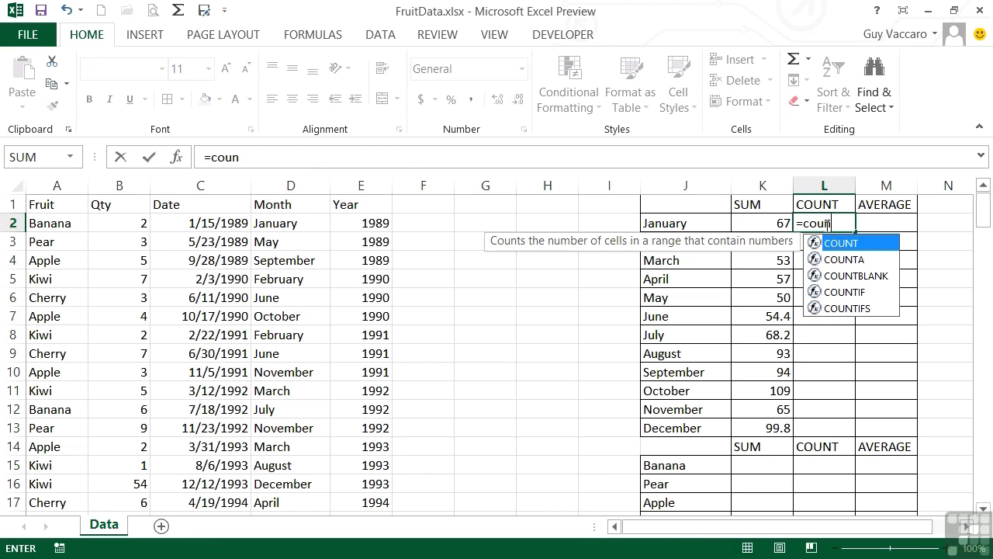
type("tif(")
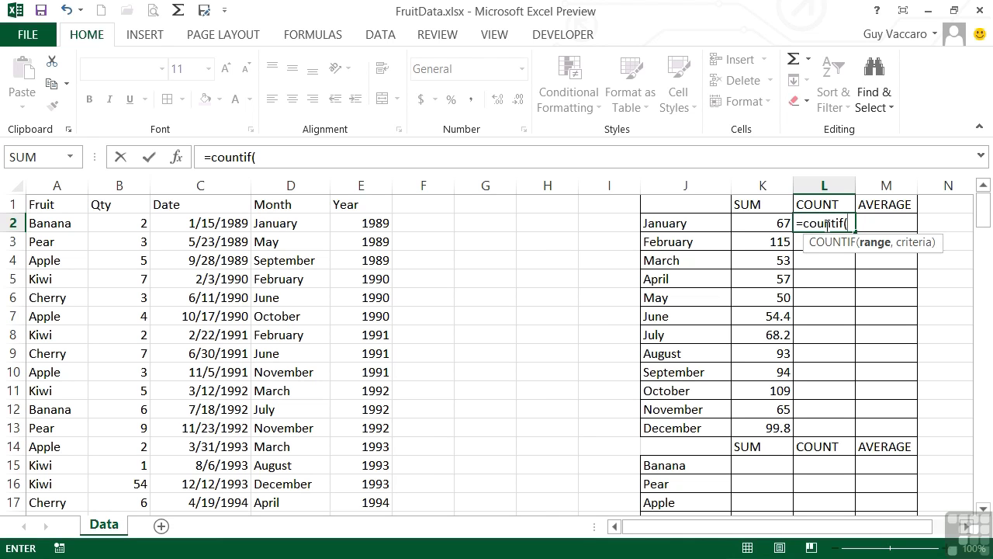
type("d")
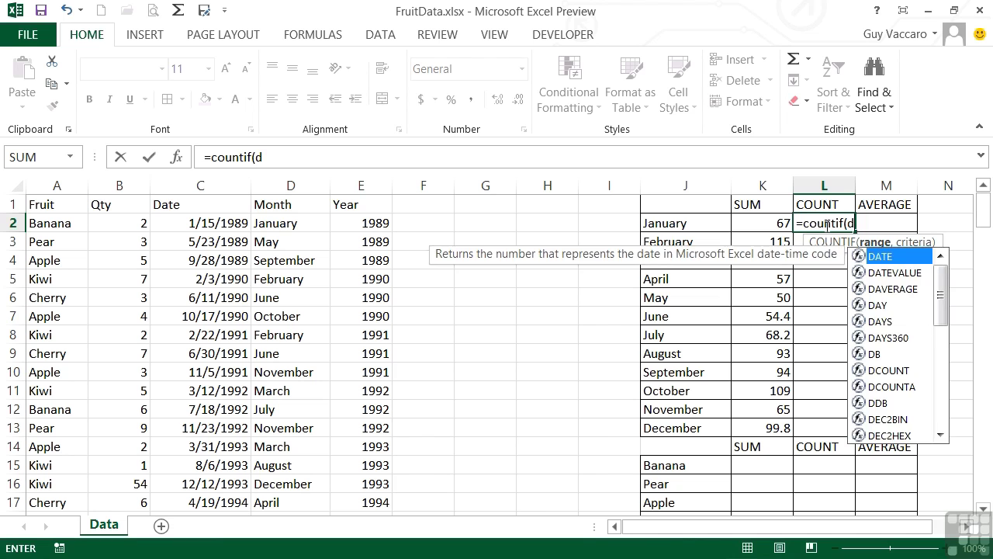
type("1:d150,")
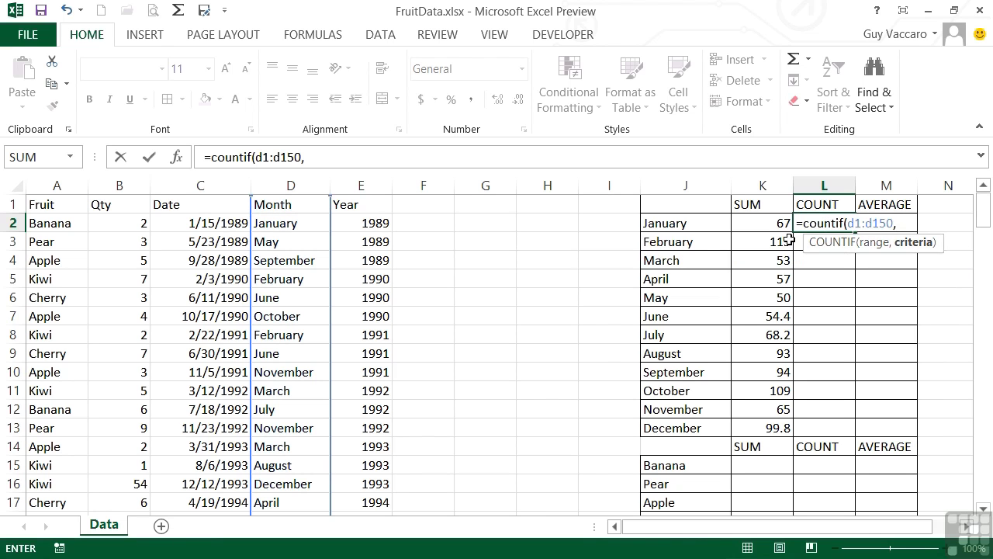
left_click(692, 223)
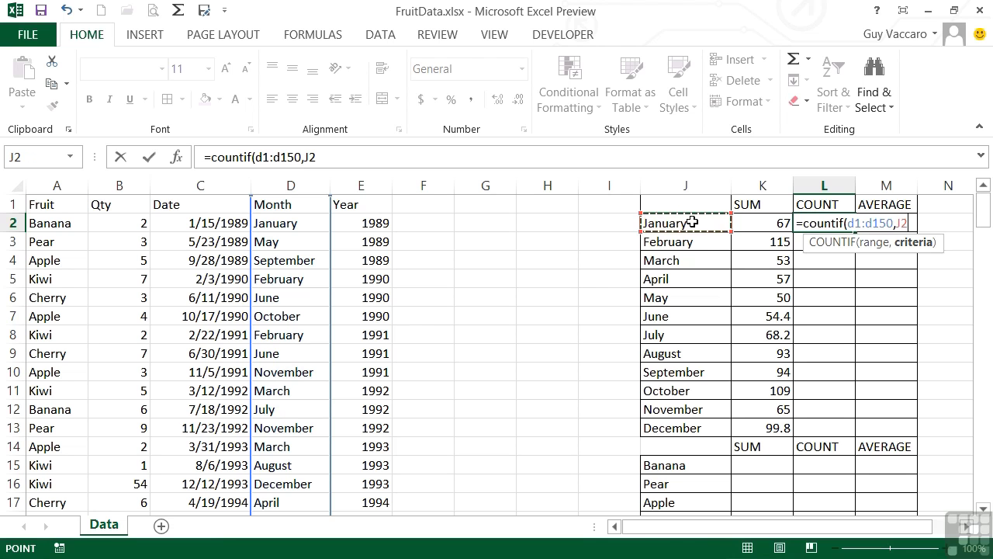
key("Return")
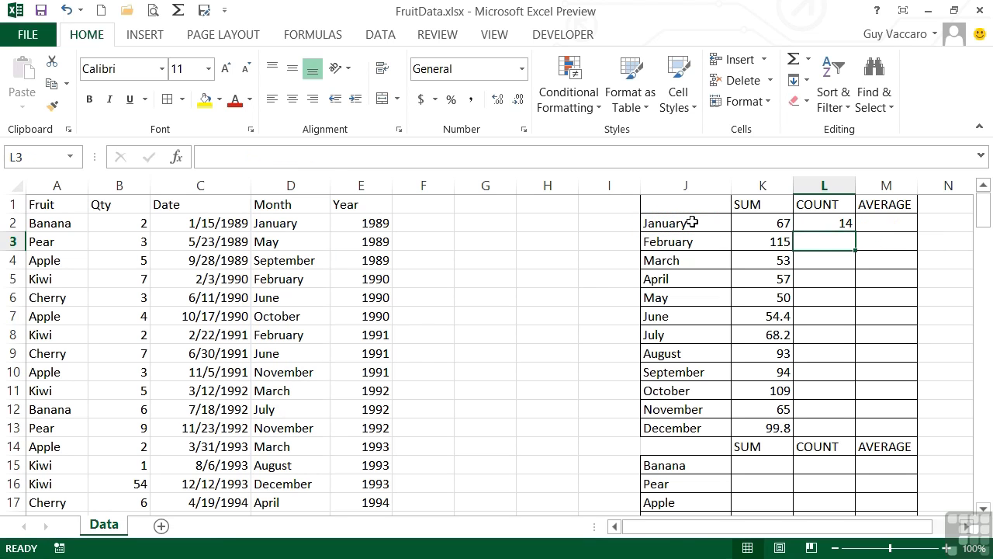
key("Up")
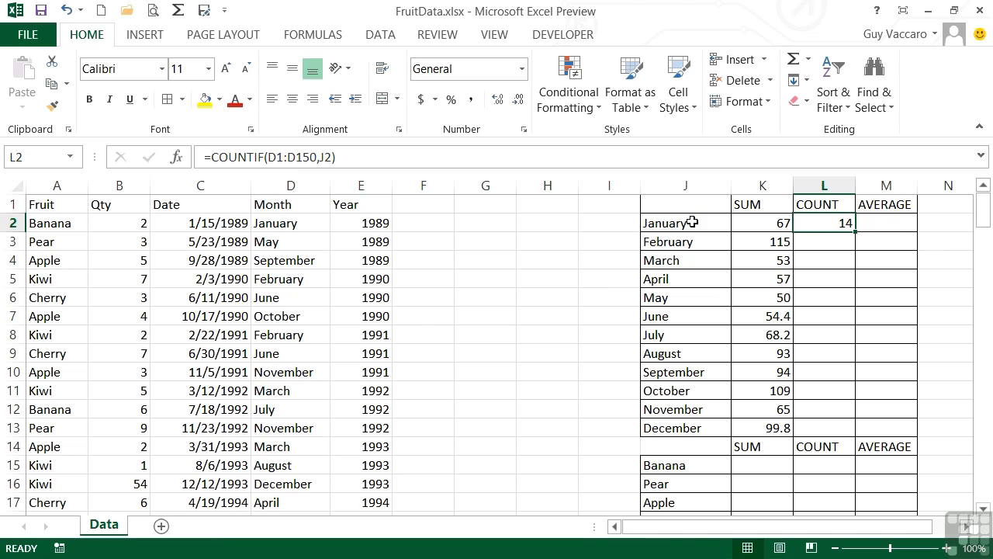
Make L2's COUNTIF Month range absolute as $D$1:$D$150.
double_click(833, 223)
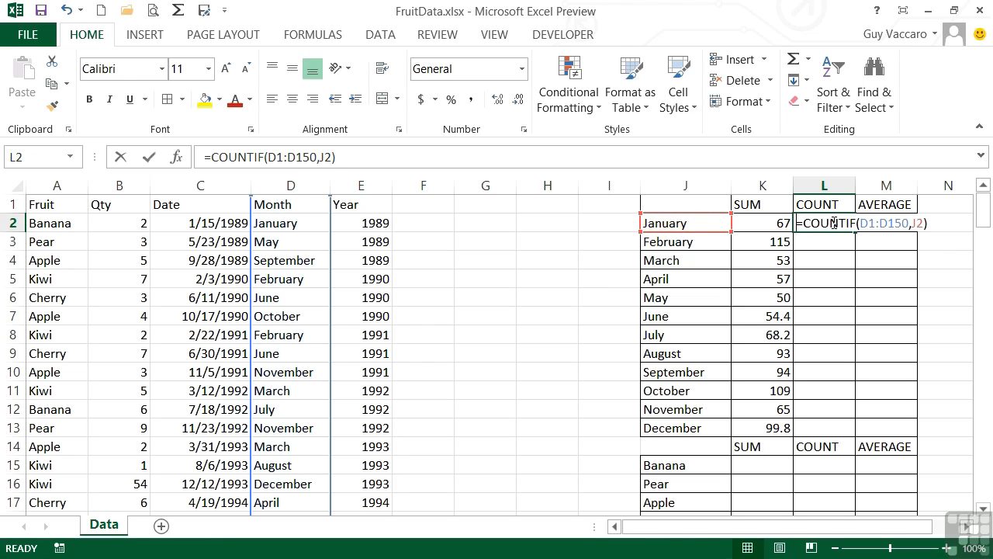
left_click_drag(860, 223, 896, 220)
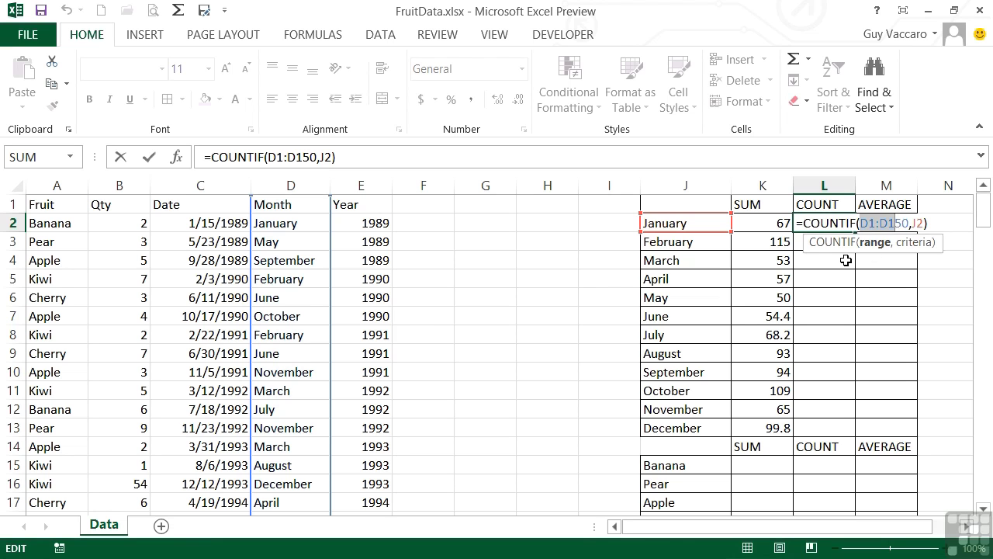
key("F4")
key("Return")
key("Up")
Fill the COUNTIF formula down to L13 and verify July's copied formula.
left_click_drag(855, 231, 840, 435)
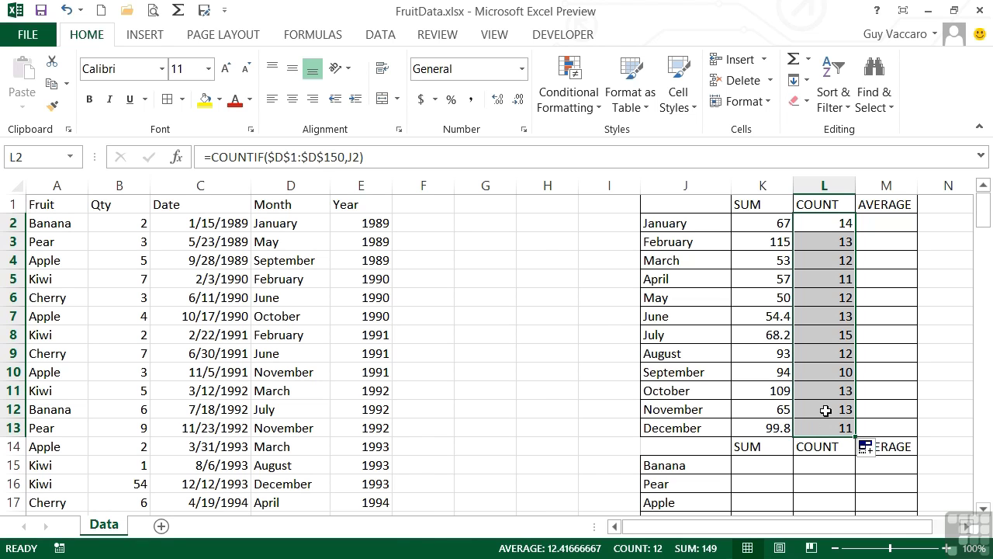
left_click(843, 334)
left_click(877, 221)
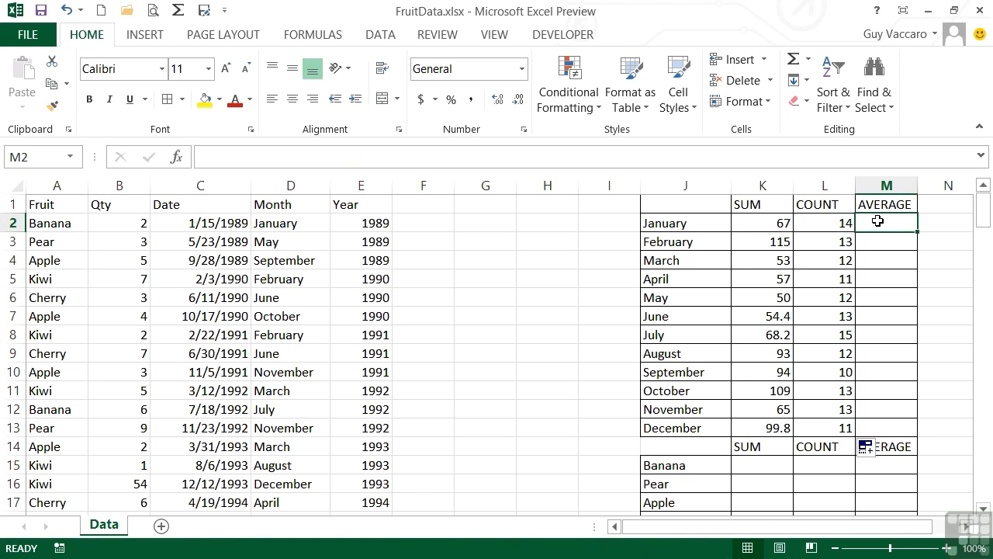
Type =AVERAGEIF(d1:d150,J2,b1:b150) in M2 for January's average Qty.
type("=a")
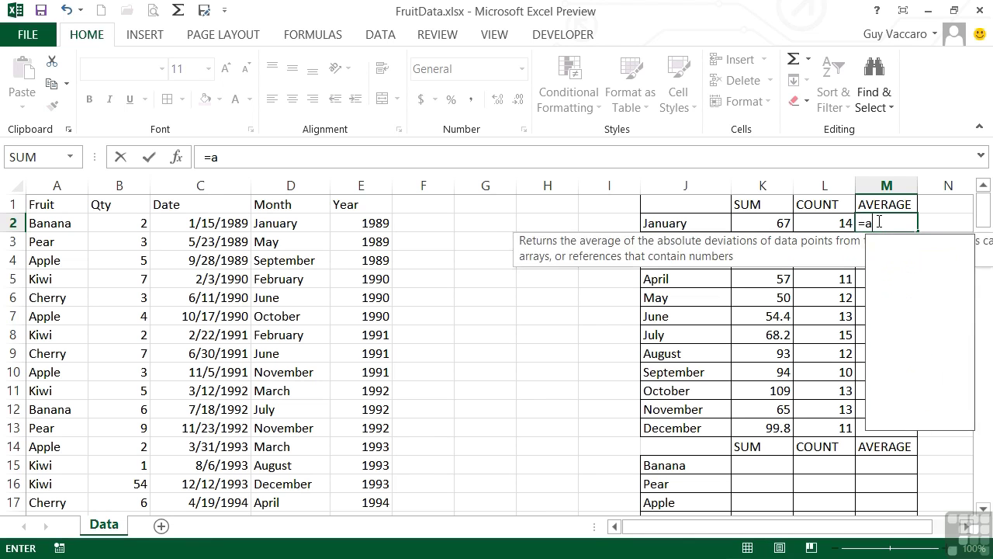
type("verageif(")
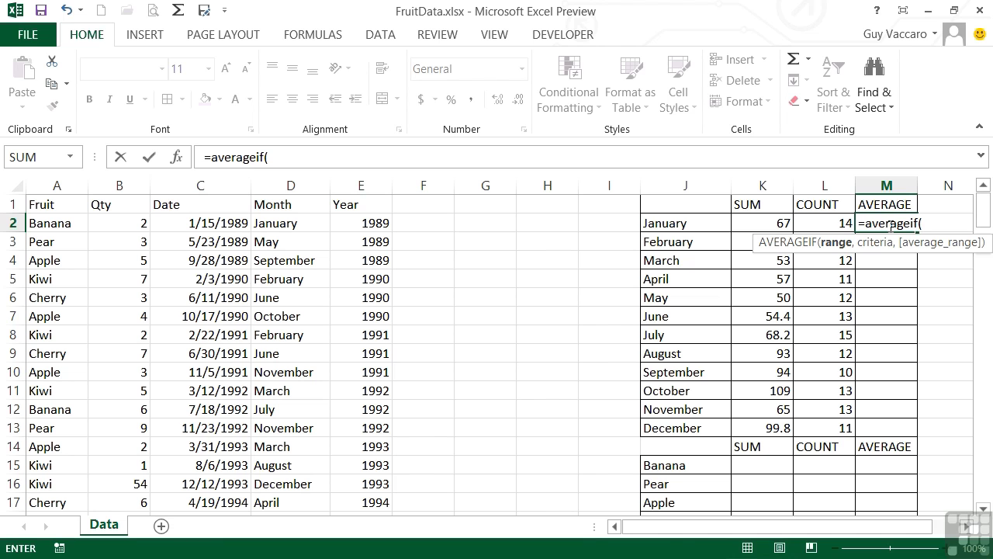
type("d")
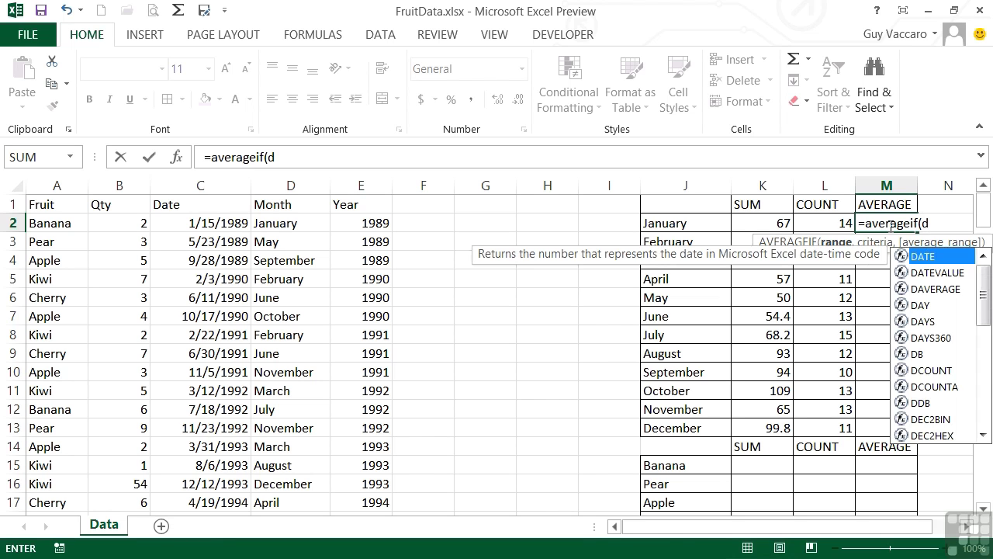
type("1:d")
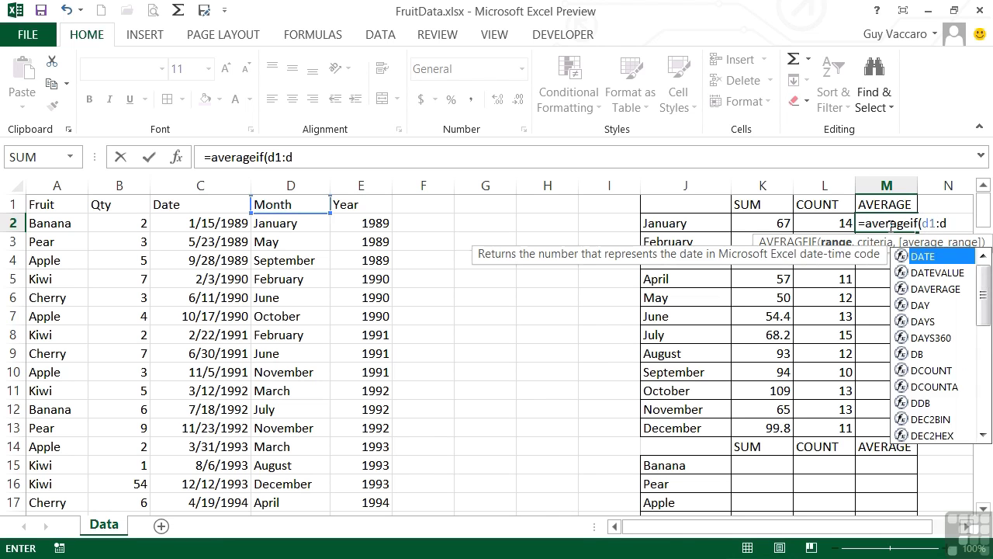
type("150,")
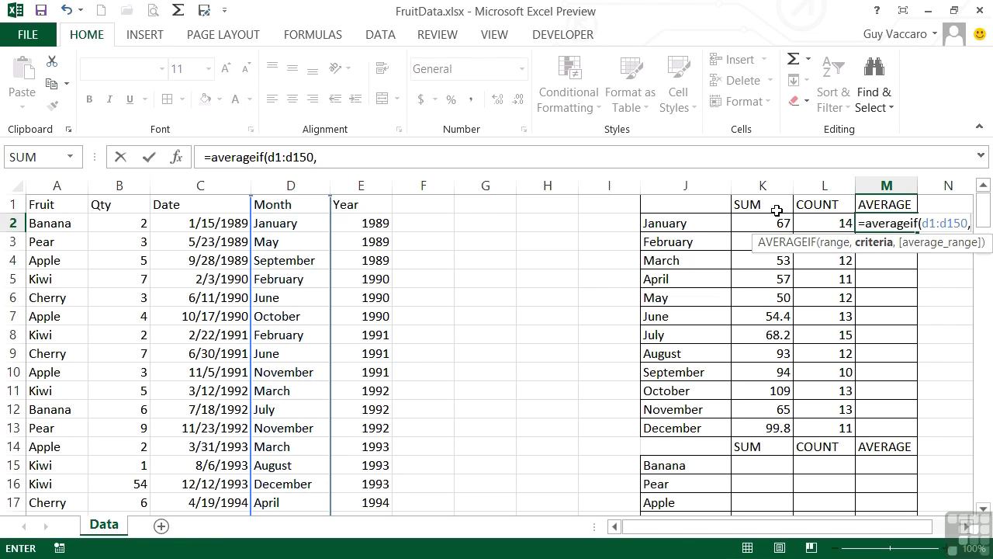
left_click(690, 223)
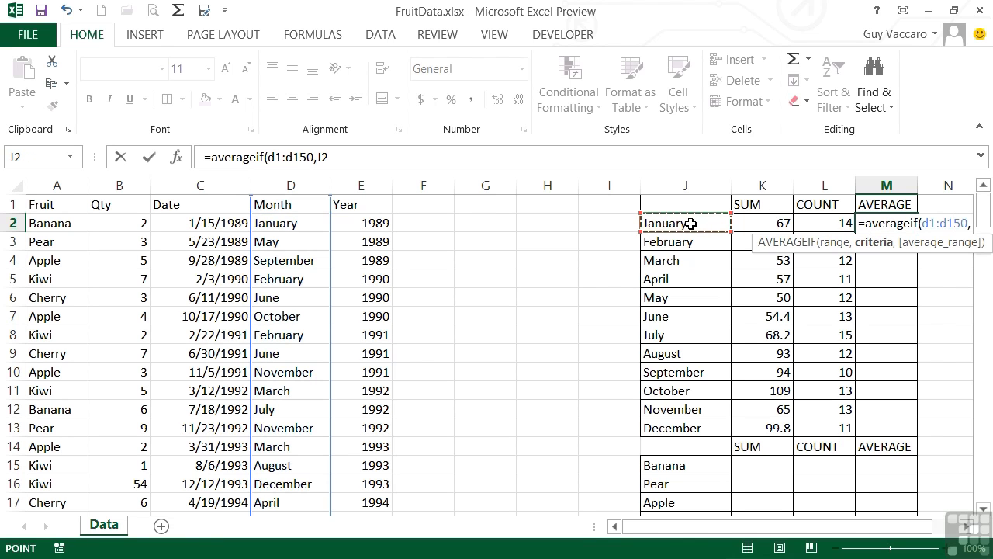
type(",")
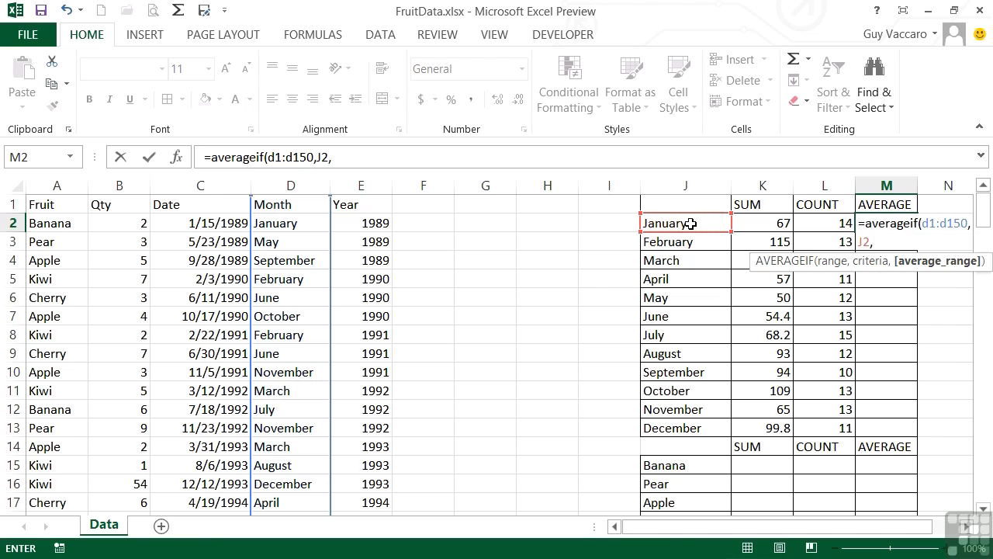
type("b1:b150)")
Make both AVERAGEIF ranges absolute, then fill the formula down to M13.
left_click_drag(873, 243, 911, 244)
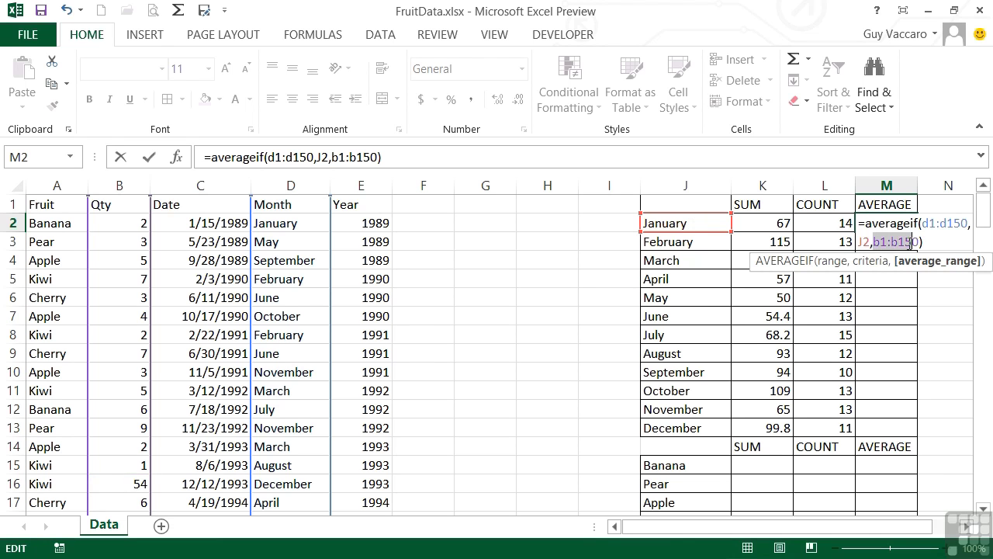
key("F4")
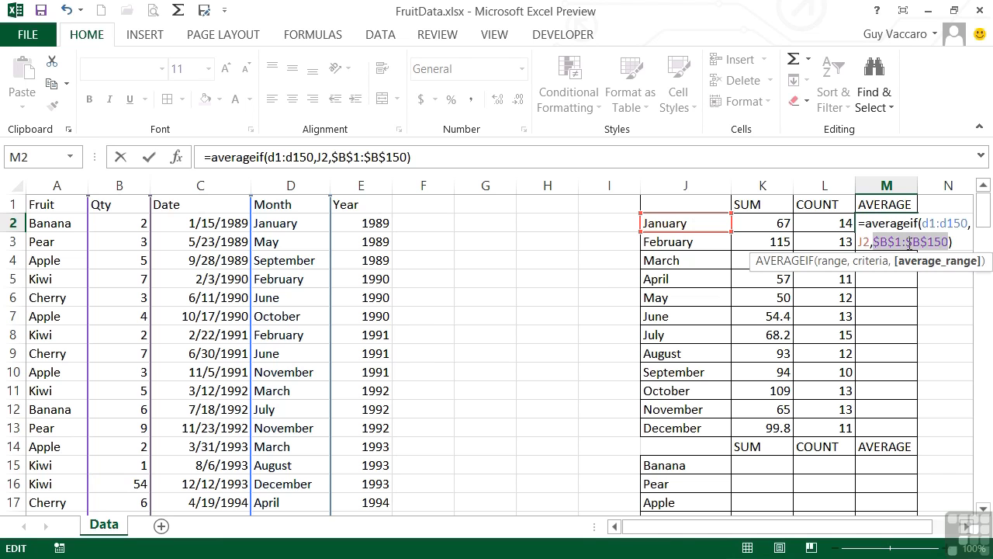
left_click_drag(923, 224, 962, 223)
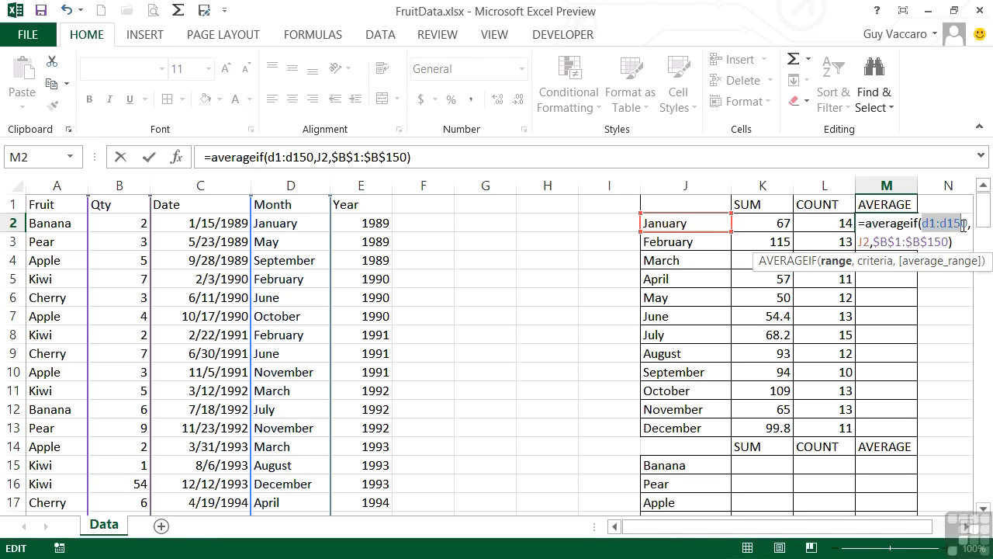
key("F4")
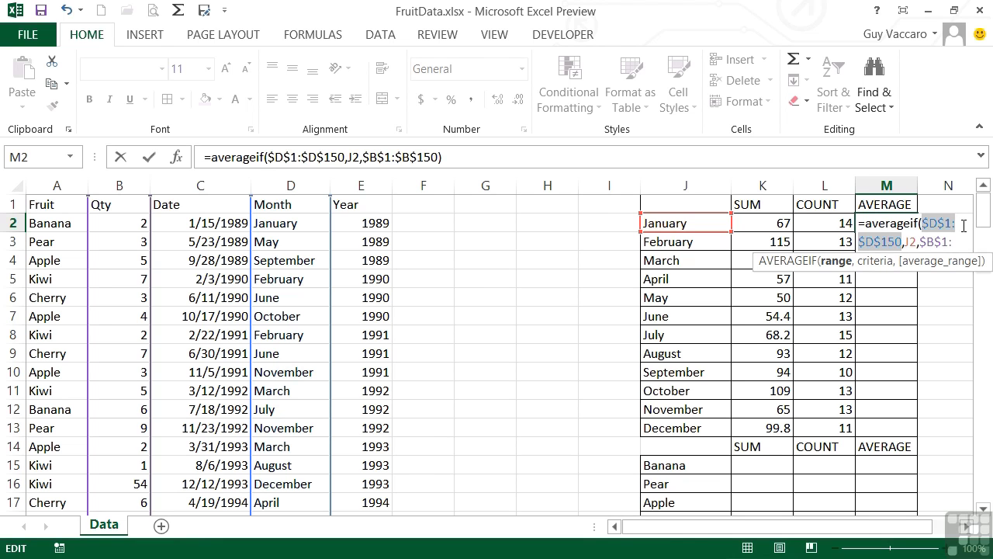
key("Return")
left_click(899, 221)
left_click_drag(916, 232, 913, 440)
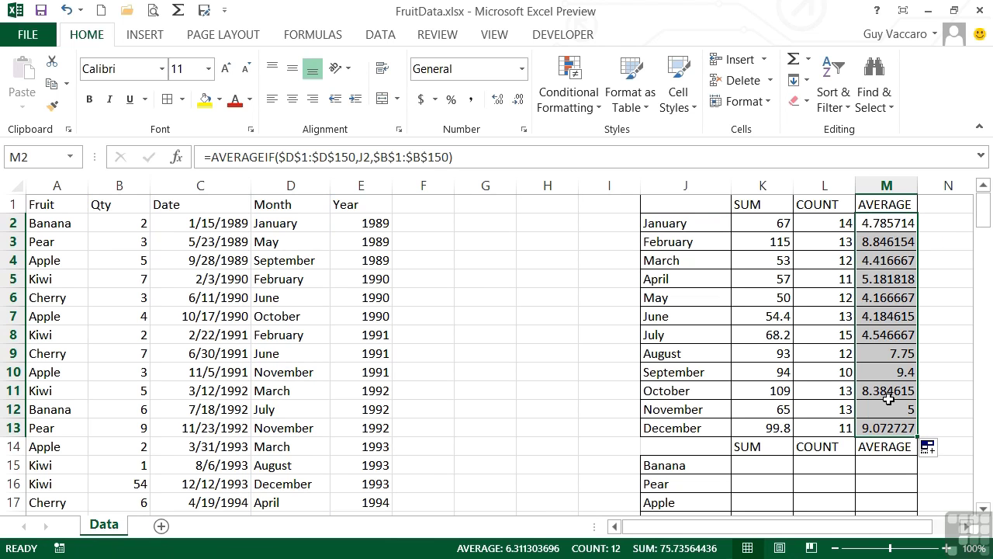
Apply Number format to the averages in M2:M13 for two decimals, then select K15:M19.
left_click(521, 69)
left_click(475, 137)
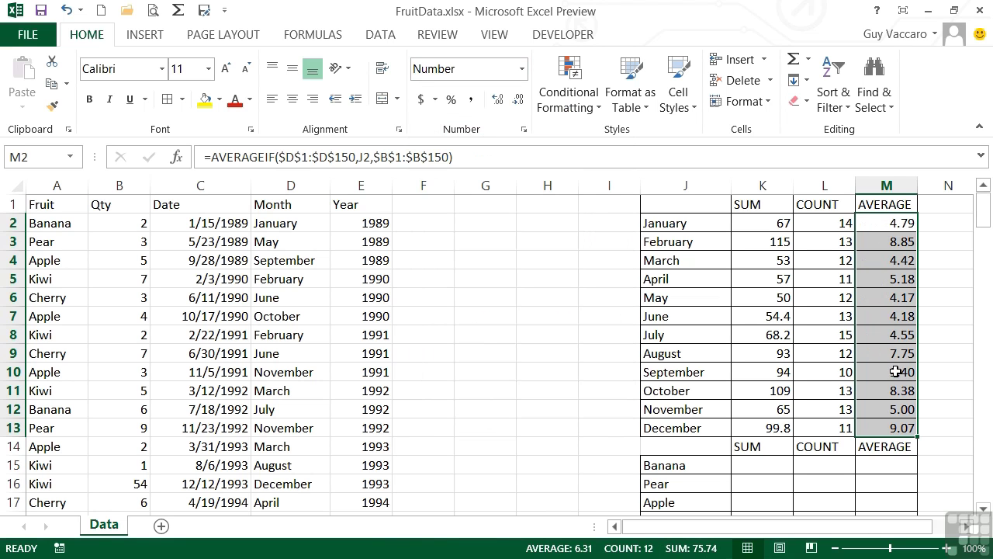
left_click(769, 465)
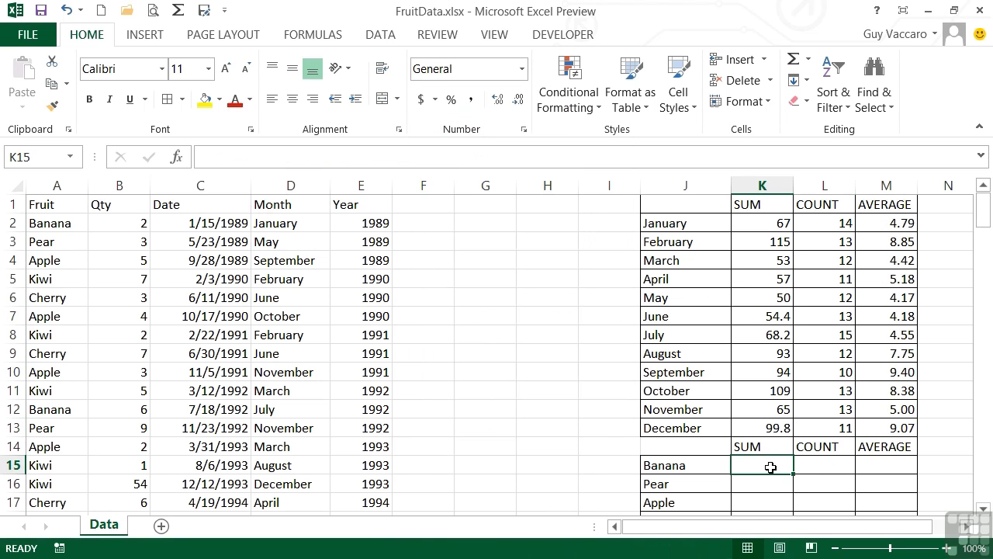
scroll(769, 465, "down", 1)
left_click_drag(764, 419, 867, 482)
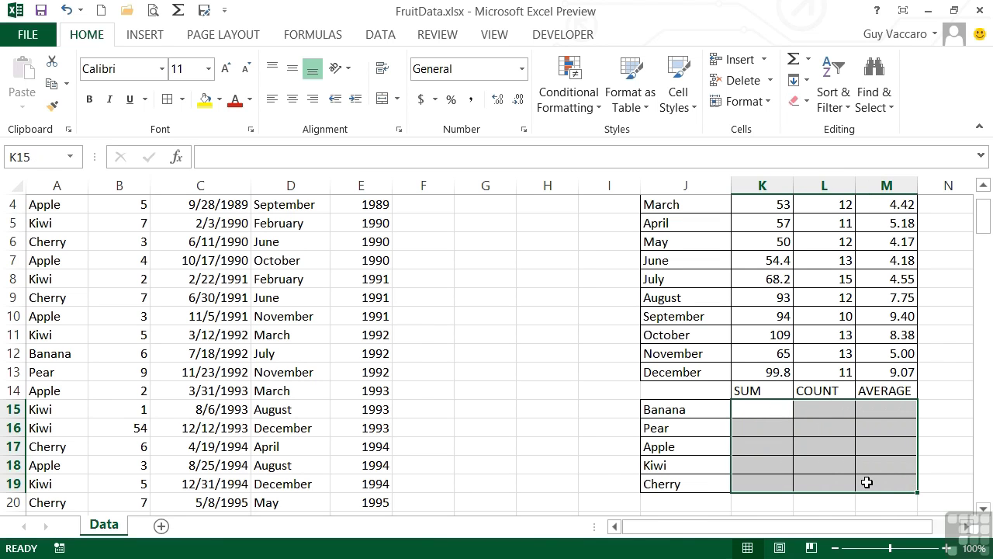